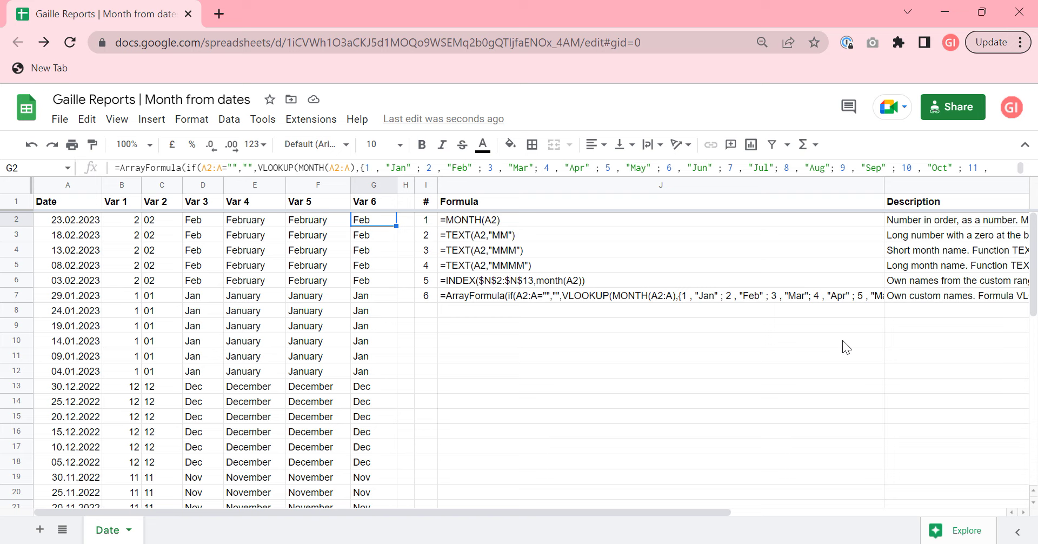
Examine the MONTH function and its date reference in cell B2 under Var 1
{"action": "left_click", "coordinate": [128, 205]}
{"action": "key", "text": "Down"}
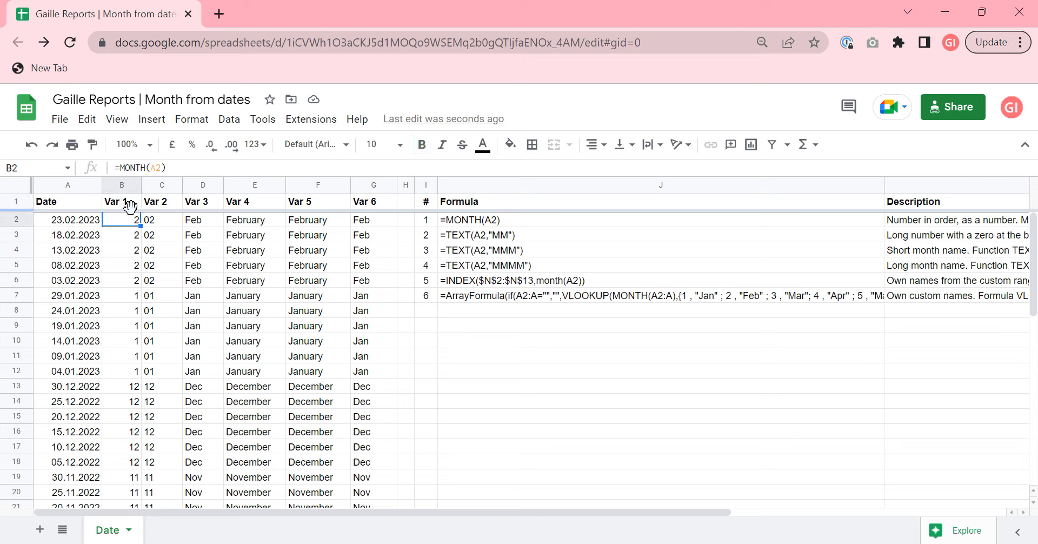
{"action": "left_click", "coordinate": [118, 162]}
{"action": "left_click_drag", "start_coordinate": [119, 163], "coordinate": [168, 165]}
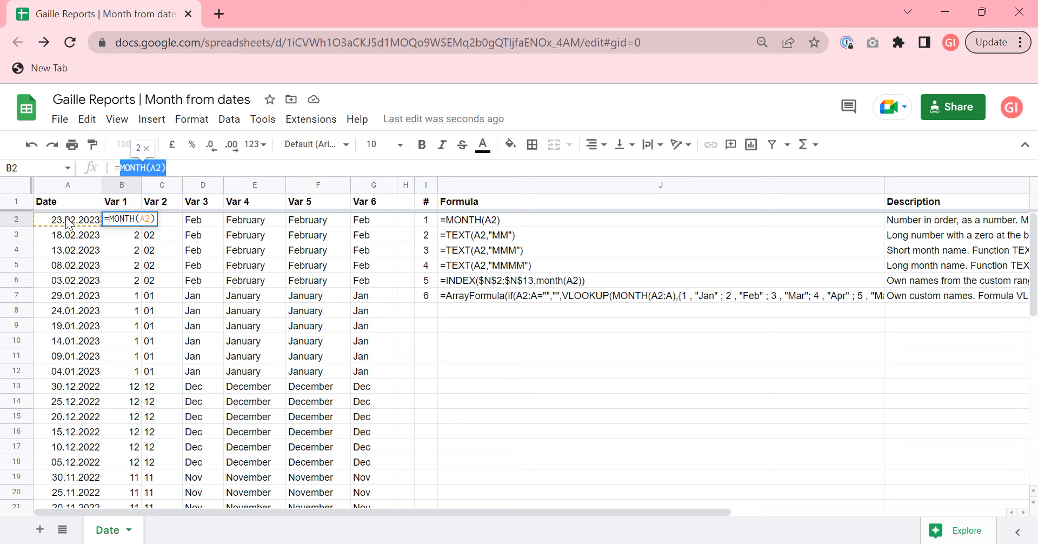
{"action": "key", "text": "Escape"}
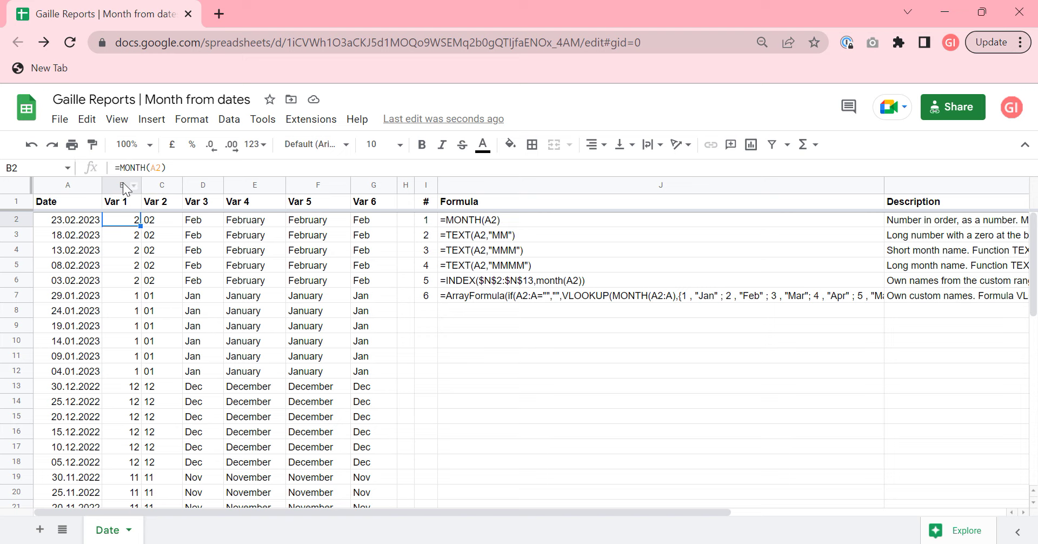
Compare cells B2 and C2, and examine the TEXT function's date reference and "MM" format in C2
{"action": "left_click", "coordinate": [162, 215]}
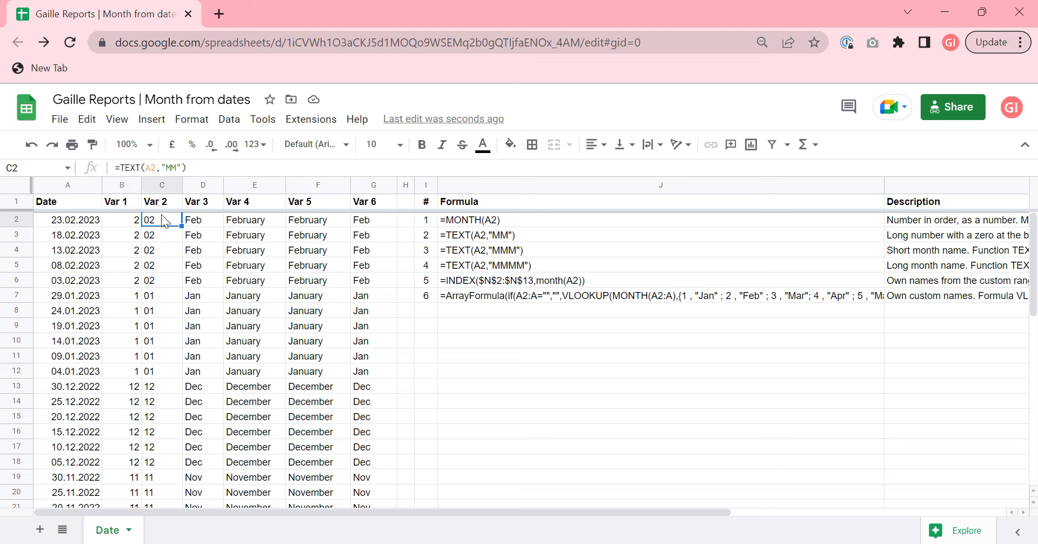
{"action": "left_click", "coordinate": [123, 220]}
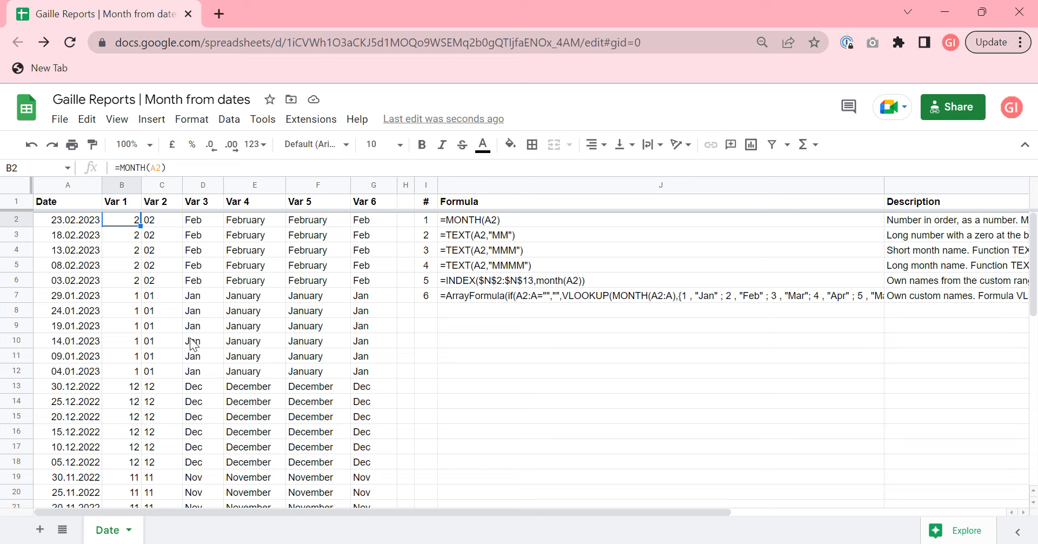
{"action": "left_click", "coordinate": [162, 222]}
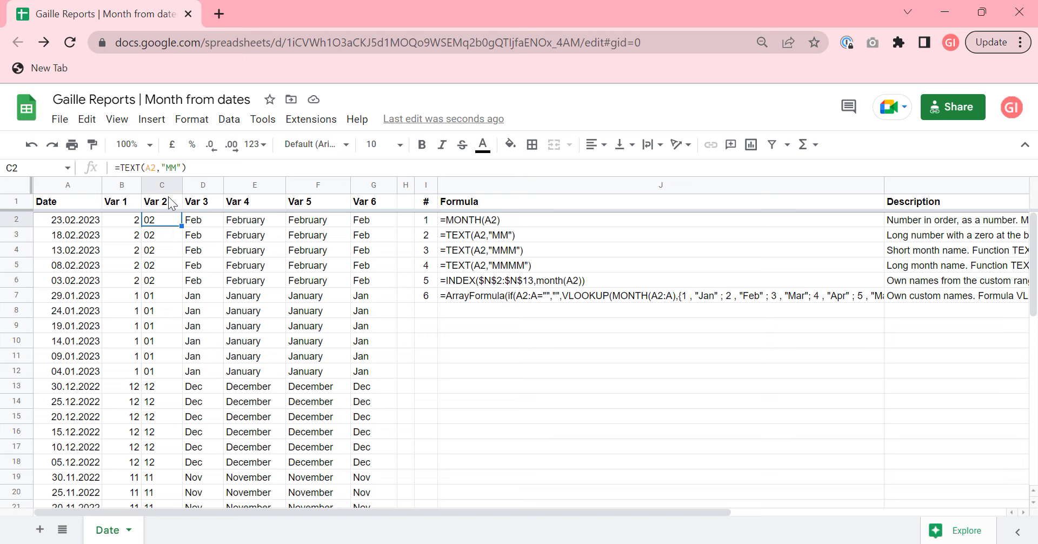
{"action": "double_click", "coordinate": [127, 167]}
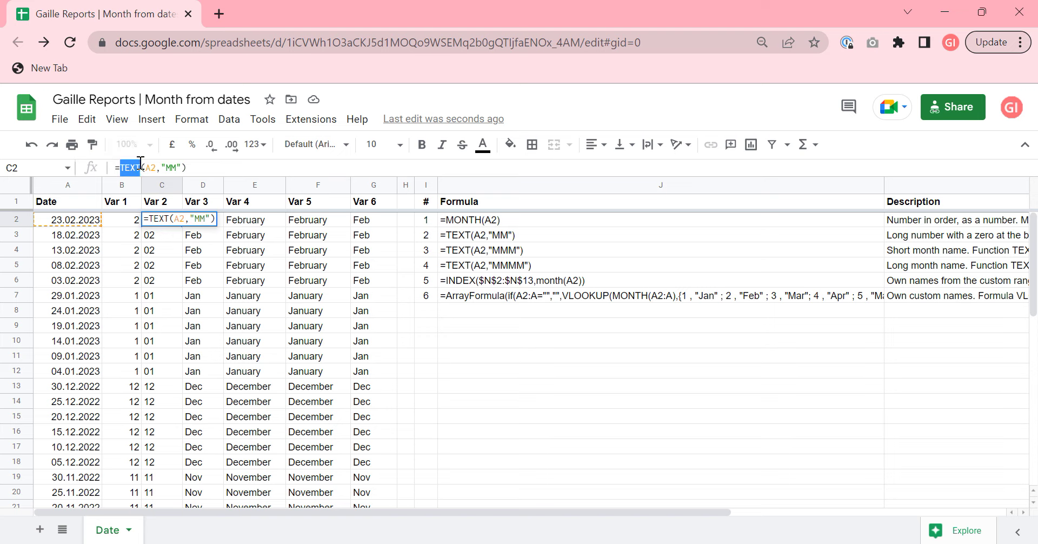
{"action": "double_click", "coordinate": [152, 165]}
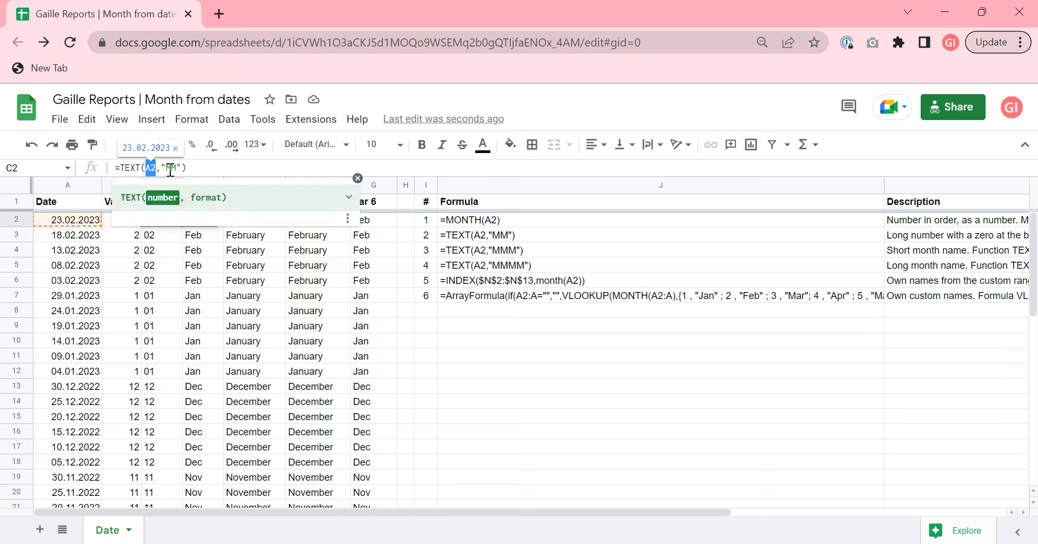
{"action": "left_click", "coordinate": [171, 167]}
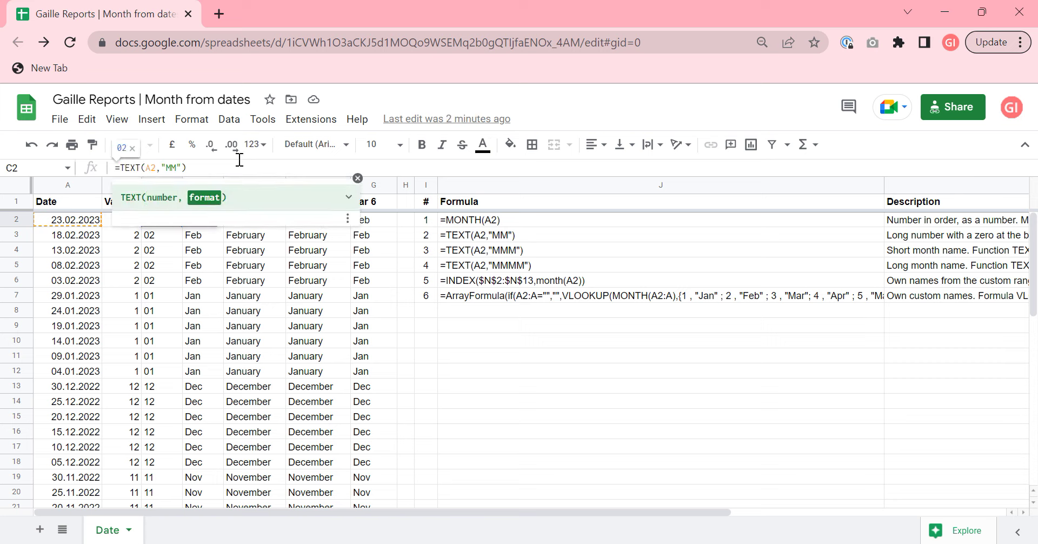
{"action": "key", "text": "Escape"}
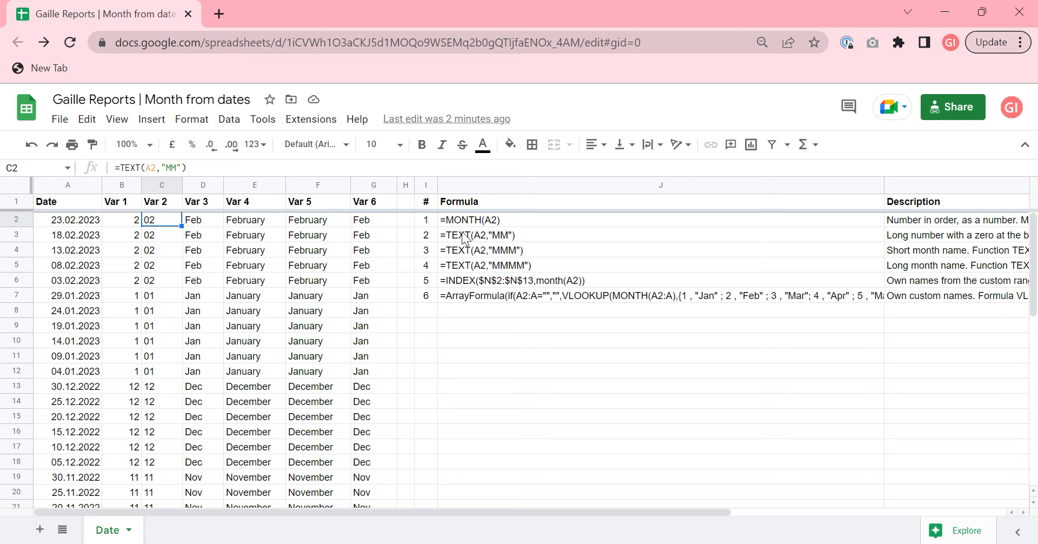
Examine the "MMM" format in the TEXT formula of D2 and look through the short month names under Var 3
{"action": "left_click", "coordinate": [208, 218]}
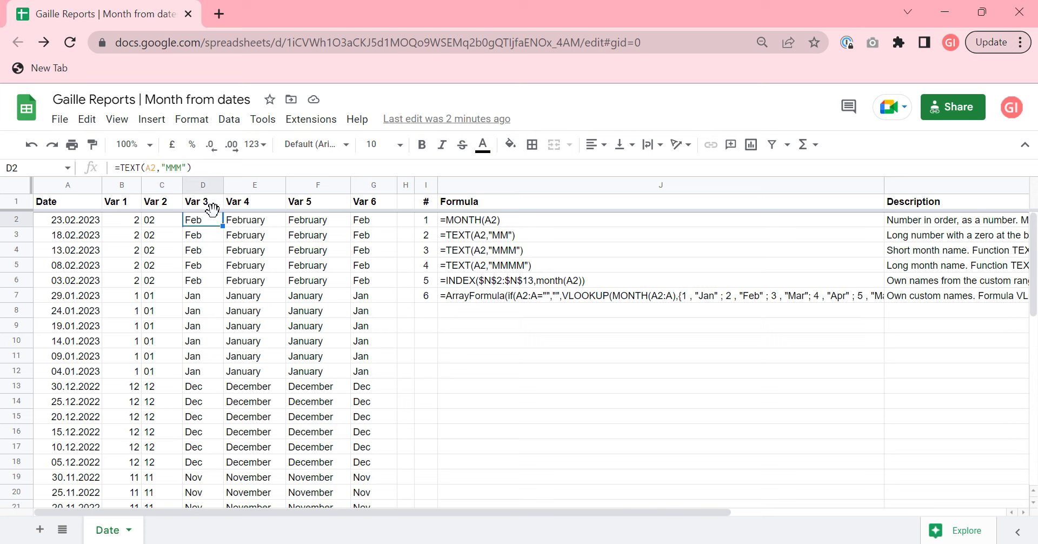
{"action": "left_click", "coordinate": [116, 167]}
{"action": "left_click", "coordinate": [170, 167]}
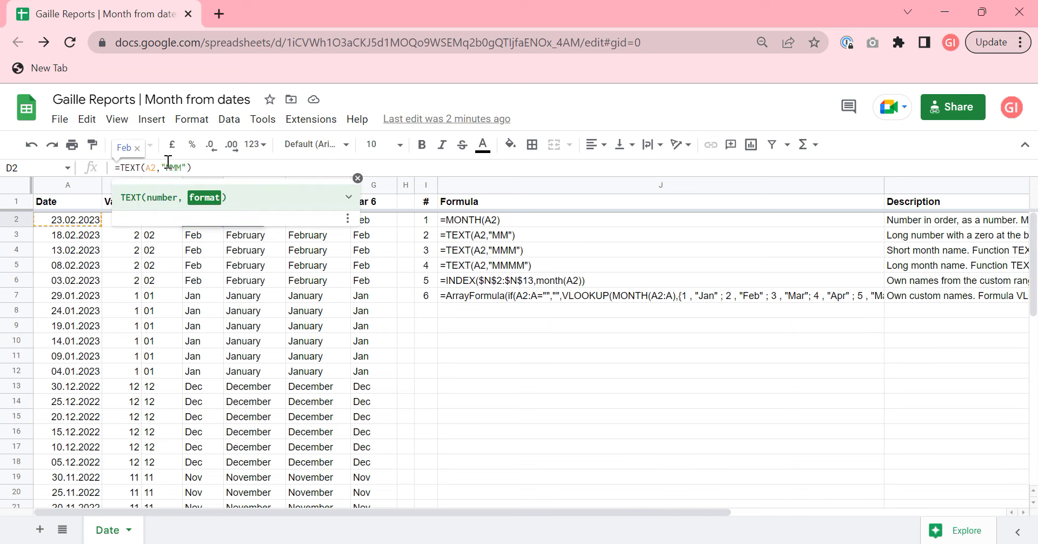
{"action": "left_click_drag", "start_coordinate": [166, 167], "coordinate": [178, 162]}
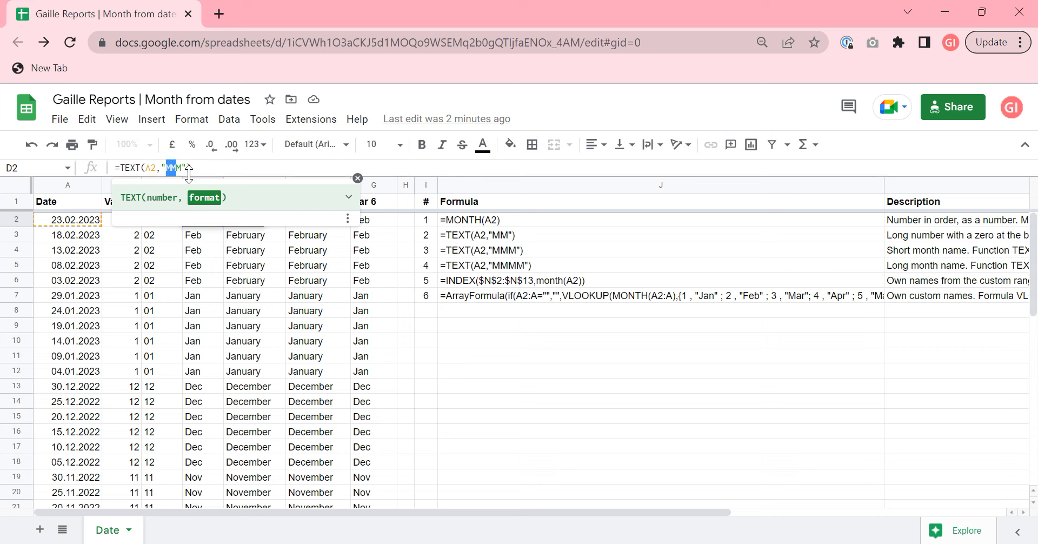
{"action": "key", "text": "Escape"}
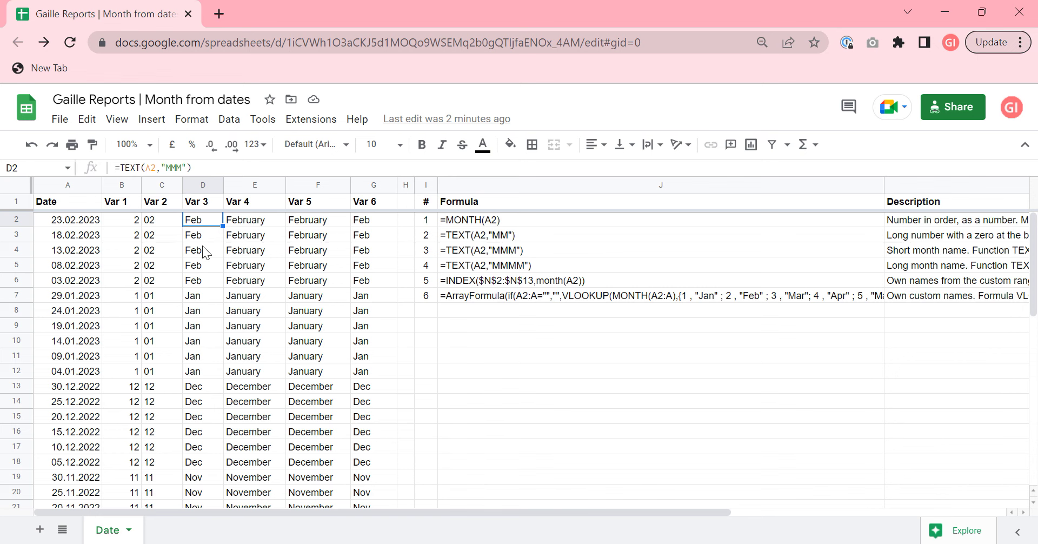
{"action": "scroll", "coordinate": [202, 245], "scroll_direction": "down", "scroll_amount": 10}
{"action": "scroll", "coordinate": [196, 442], "scroll_direction": "up", "scroll_amount": 10}
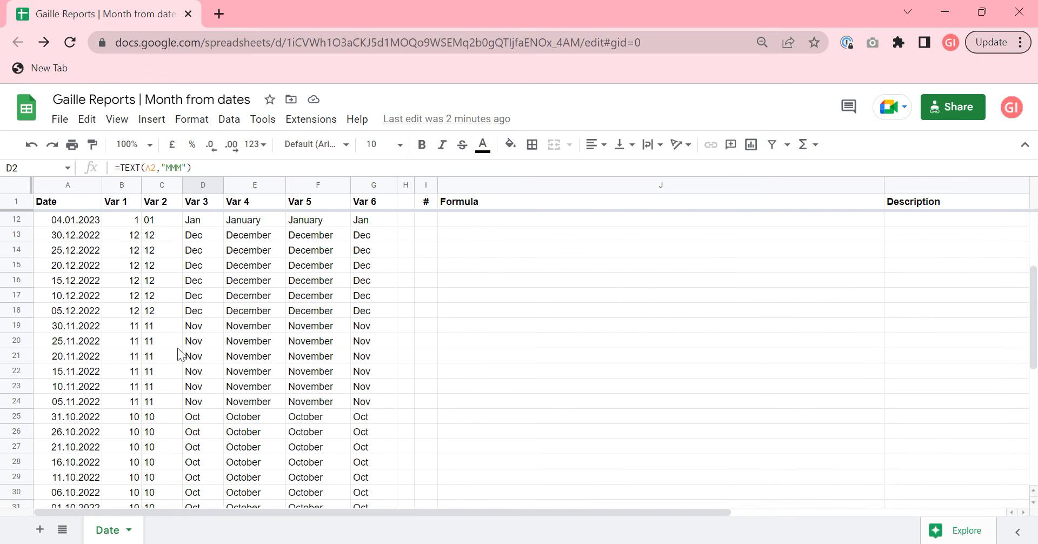
Examine the "MMMM" format in the TEXT formula of cell E2 under Var 4
{"action": "left_click", "coordinate": [260, 221]}
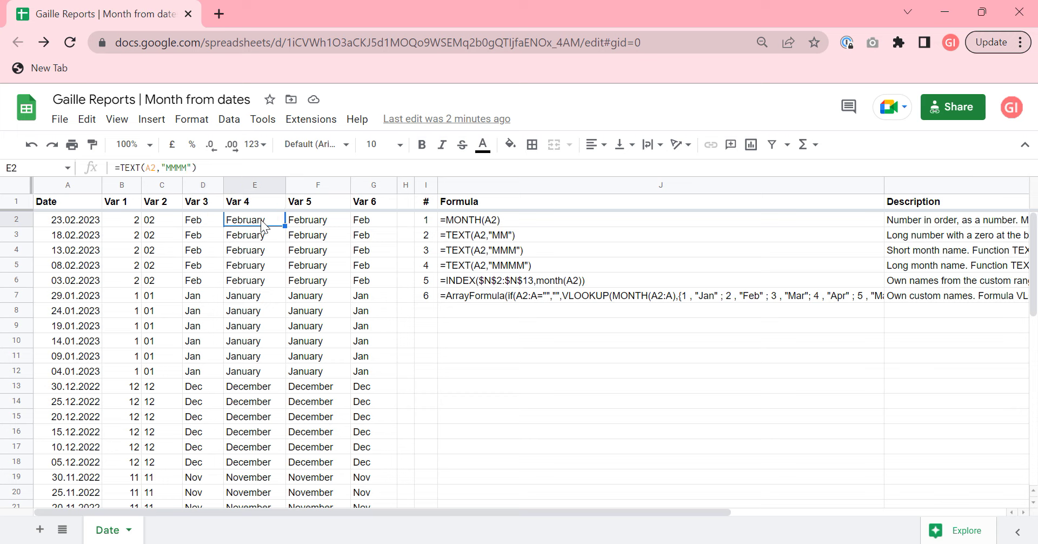
{"action": "left_click_drag", "start_coordinate": [166, 168], "coordinate": [187, 167]}
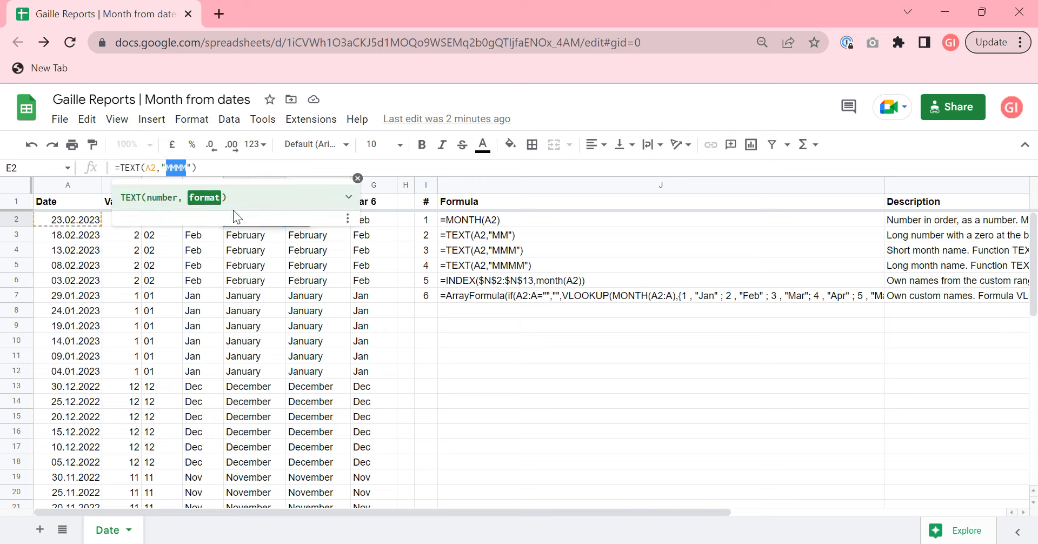
{"action": "key", "text": "Escape"}
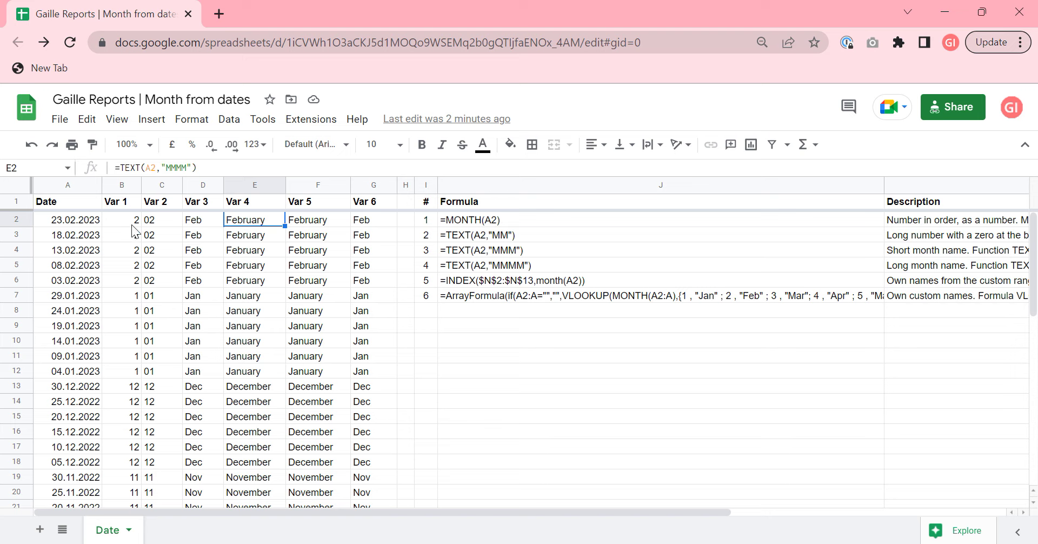
Compare the Var 1 MONTH results with the TEXT results of Var 2 to Var 4
{"action": "left_click_drag", "start_coordinate": [131, 223], "coordinate": [248, 226]}
{"action": "left_click", "coordinate": [157, 232]}
{"action": "left_click_drag", "start_coordinate": [124, 221], "coordinate": [126, 285]}
{"action": "left_click_drag", "start_coordinate": [165, 222], "coordinate": [256, 230]}
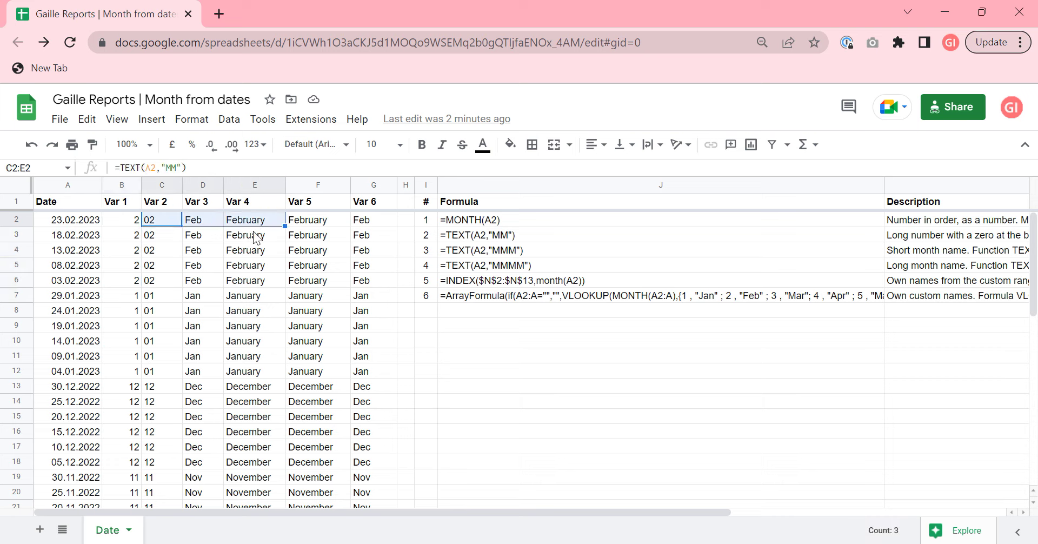
{"action": "left_click", "coordinate": [257, 251]}
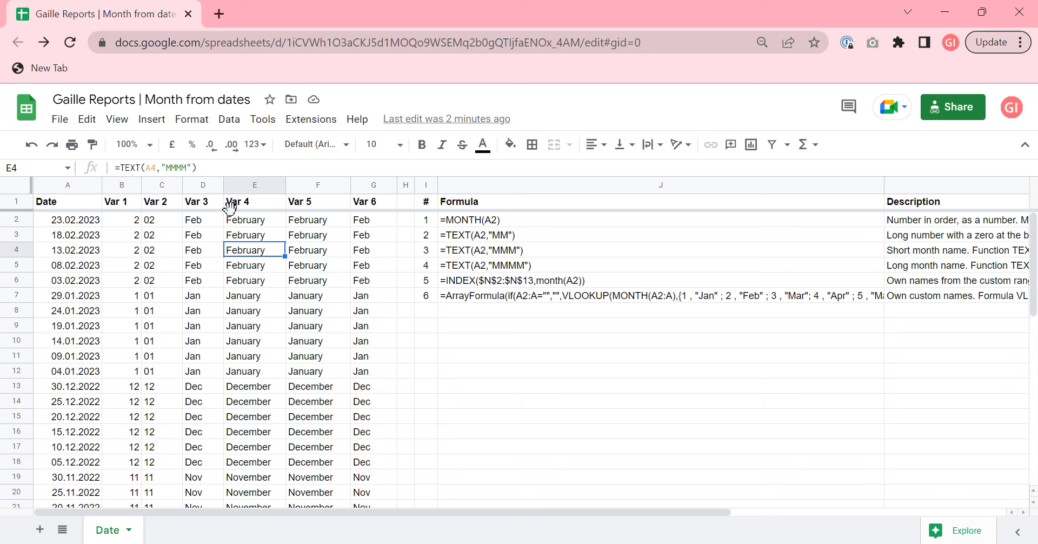
Examine the INDEX formula in F2 and the month names it draws on in range N2:N13
{"action": "left_click", "coordinate": [323, 214]}
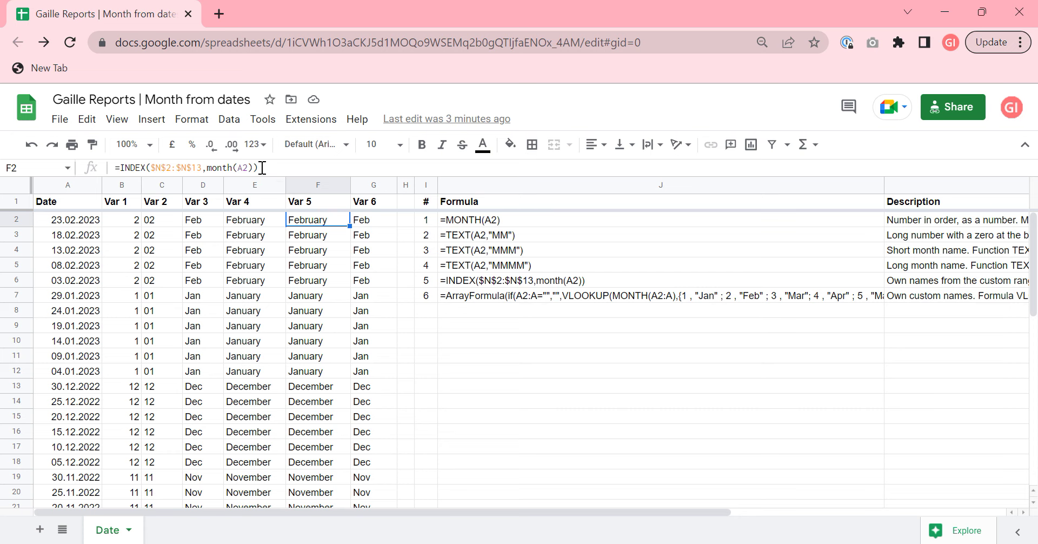
{"action": "key", "text": "Right"}
{"action": "key", "text": "Right"}
{"action": "key", "text": "Right"}
{"action": "key", "text": "Right"}
{"action": "key", "text": "Right"}
{"action": "key", "text": "Right"}
{"action": "key", "text": "Right"}
{"action": "key", "text": "Right"}
{"action": "key", "text": "Right"}
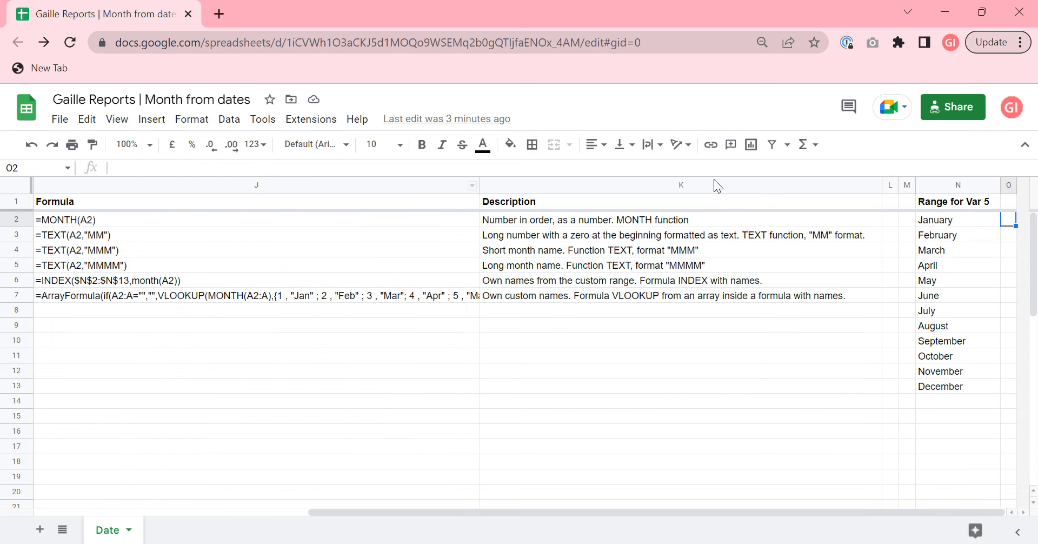
{"action": "left_click", "coordinate": [976, 202]}
{"action": "left_click_drag", "start_coordinate": [973, 219], "coordinate": [962, 398]}
{"action": "left_click", "coordinate": [968, 335]}
{"action": "left_click_drag", "start_coordinate": [956, 226], "coordinate": [968, 381]}
{"action": "left_click", "coordinate": [968, 279]}
Replace the February entry in cell N3 with "Feb Carnival" and return to the date columns to check Var 5
{"action": "left_click", "coordinate": [967, 228]}
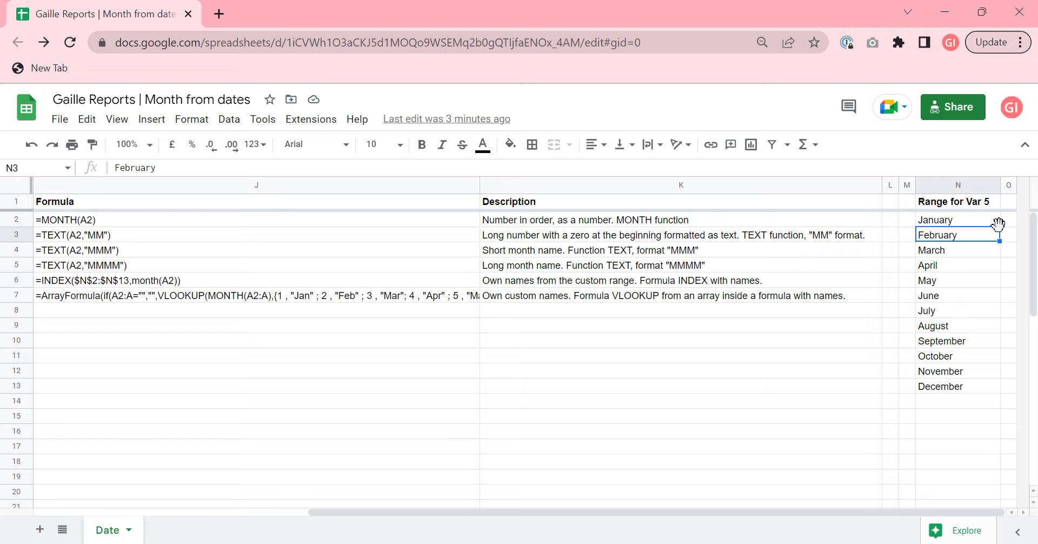
{"action": "type", "text": "Feb "}
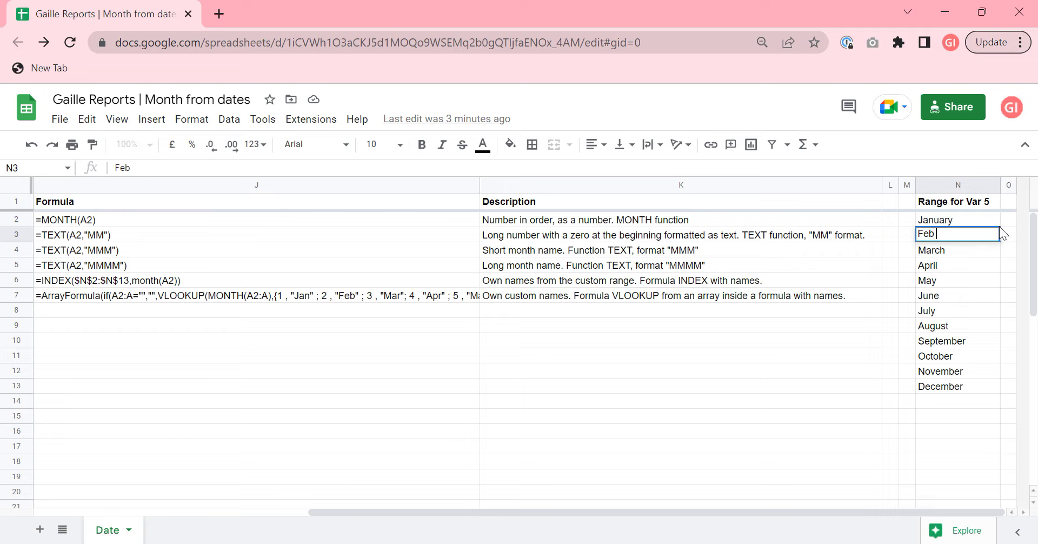
{"action": "type", "text": "Carnival"}
{"action": "key", "text": "Return"}
{"action": "key", "text": "Up"}
{"action": "key", "text": "Left"}
{"action": "key", "text": "Home"}
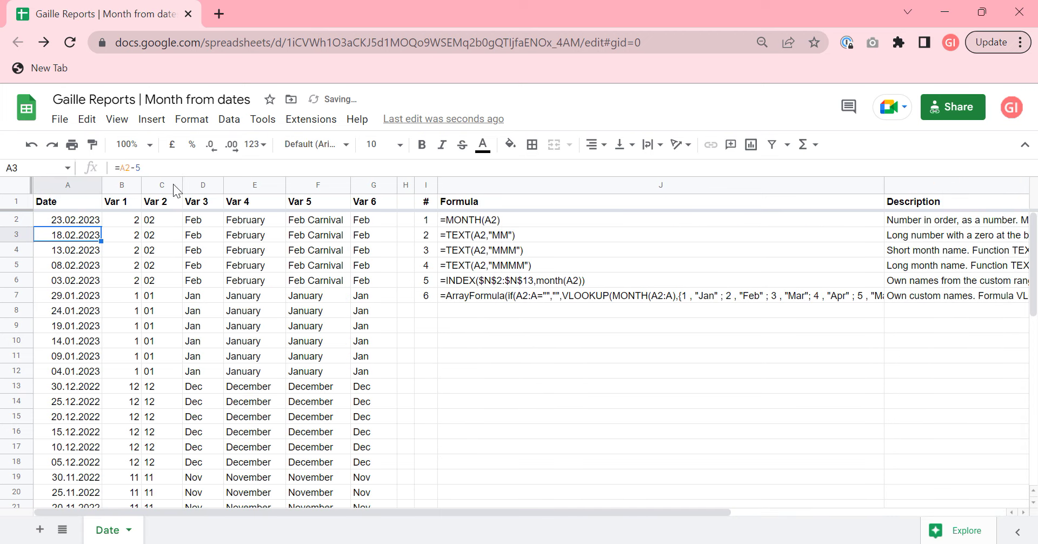
Restore cell N3 of the Var 5 range to "February" and return to the date columns
{"action": "left_click", "coordinate": [290, 256]}
{"action": "key", "text": "ctrl+Right"}
{"action": "key", "text": "ctrl+Right"}
{"action": "key", "text": "ctrl+Right"}
{"action": "key", "text": "ctrl+Right"}
{"action": "key", "text": "ctrl+Right"}
{"action": "key", "text": "Left"}
{"action": "key", "text": "Up"}
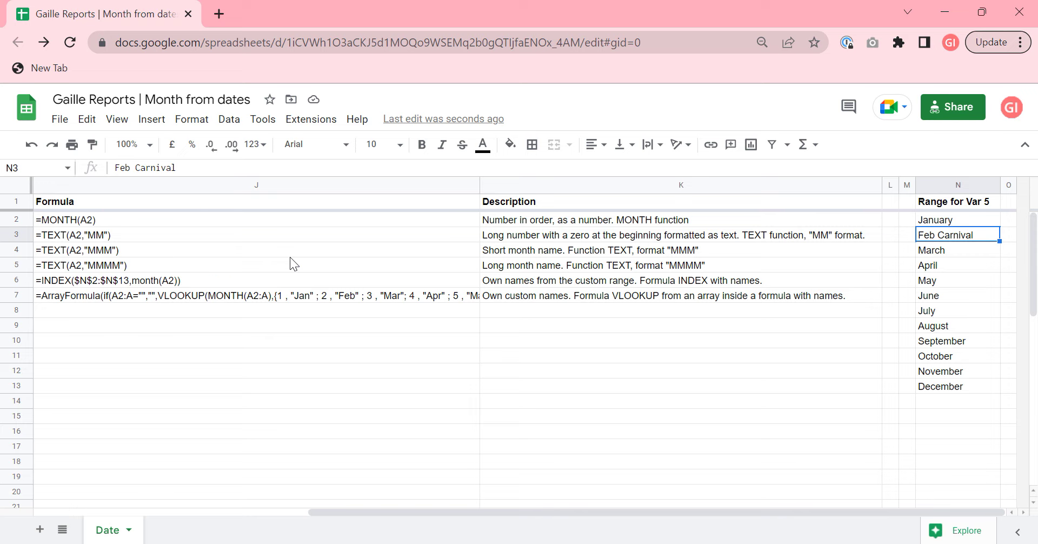
{"action": "type", "text": "February"}
{"action": "key", "text": "Return"}
{"action": "key", "text": "ctrl+z"}
{"action": "key", "text": "ctrl+y"}
{"action": "key", "text": "Left"}
{"action": "key", "text": "Left"}
{"action": "key", "text": "Home"}
Examine the month(A2) argument inside the INDEX formula of cell F2
{"action": "left_click", "coordinate": [312, 235]}
{"action": "left_click", "coordinate": [313, 205]}
{"action": "key", "text": "Down"}
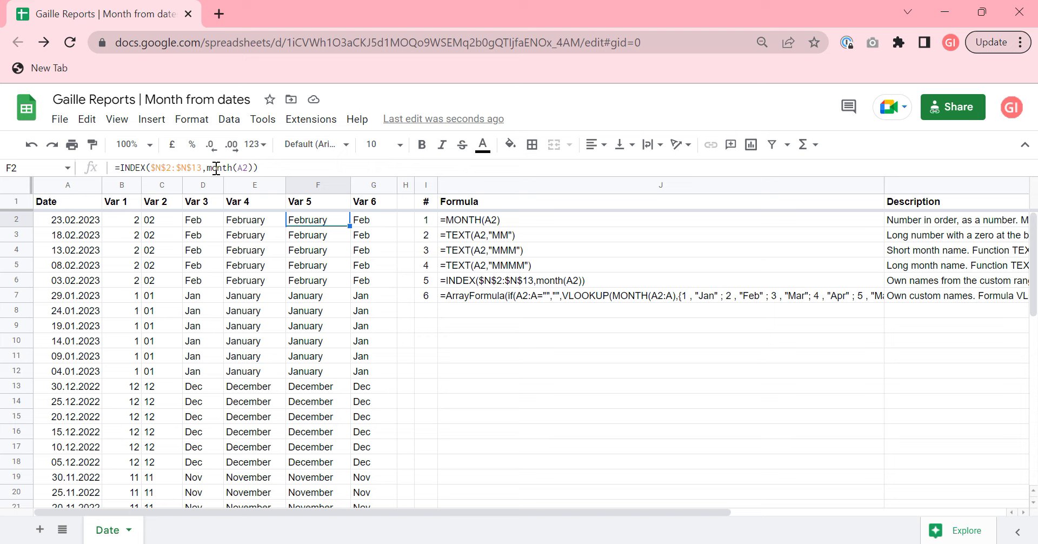
{"action": "left_click_drag", "start_coordinate": [210, 167], "coordinate": [253, 167]}
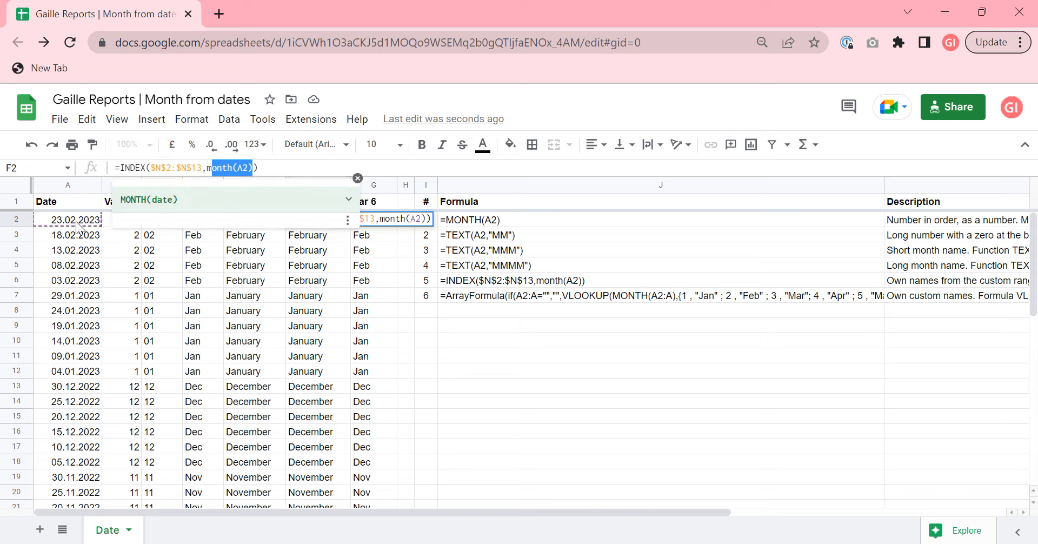
{"action": "key", "text": "Escape"}
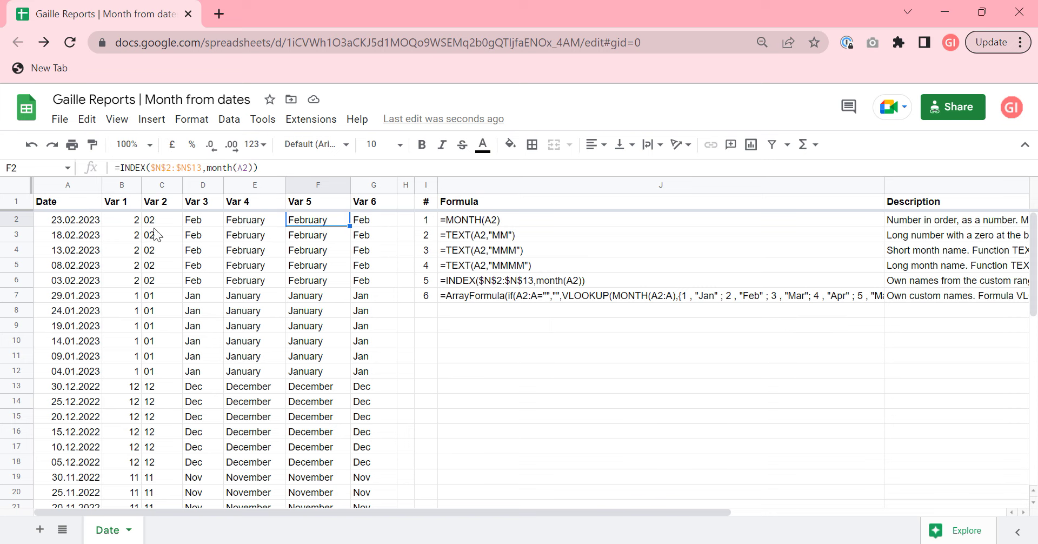
Review the month names in N2:N13 that serve as the Var 5 range, and return to cell A2
{"action": "left_click", "coordinate": [352, 222]}
{"action": "key", "text": "End"}
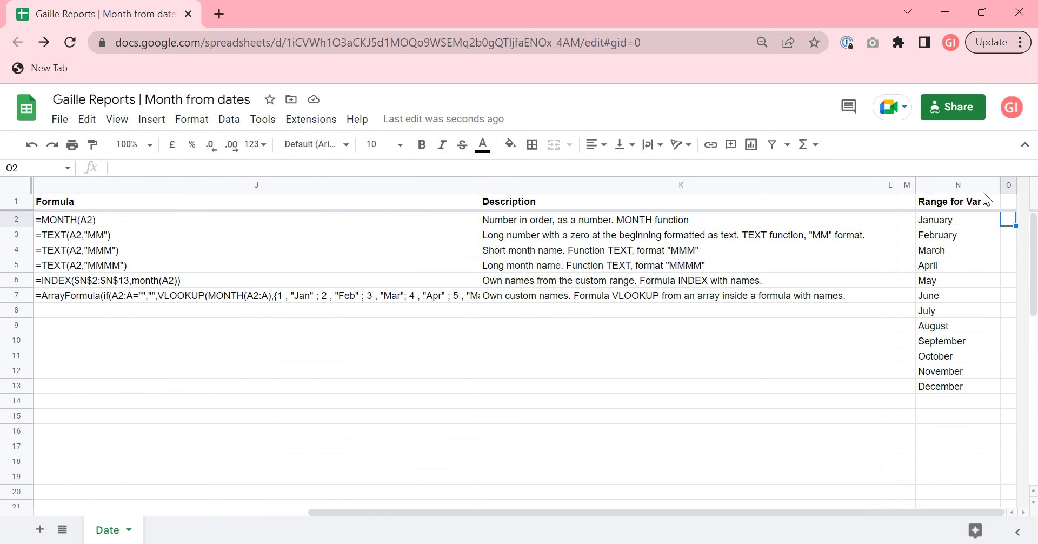
{"action": "left_click_drag", "start_coordinate": [982, 219], "coordinate": [983, 392]}
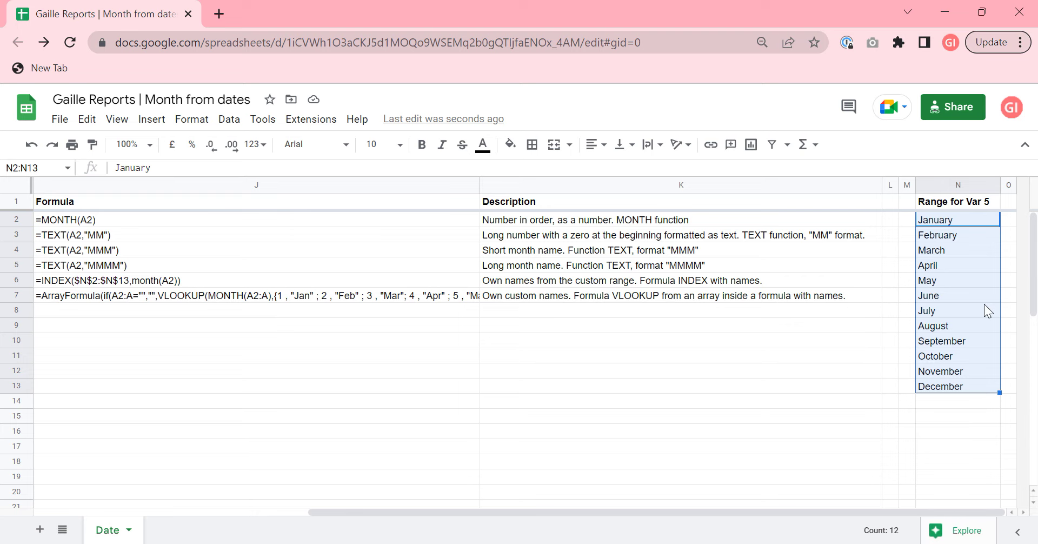
{"action": "key", "text": "Up"}
{"action": "key", "text": "Down"}
{"action": "key", "text": "Home"}
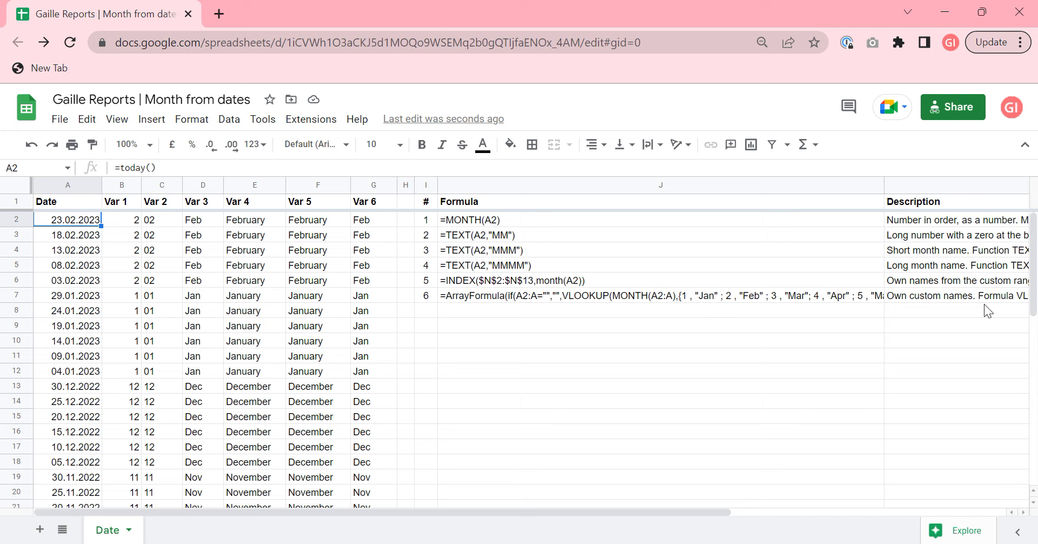
View the ArrayFormula with VLOOKUP in G2 and compare it with the Var 1 to Var 5 formulas in B2:F2
{"action": "key", "text": "Right"}
{"action": "key", "text": "Right"}
{"action": "key", "text": "Right"}
{"action": "key", "text": "Right"}
{"action": "key", "text": "Right"}
{"action": "key", "text": "Right"}
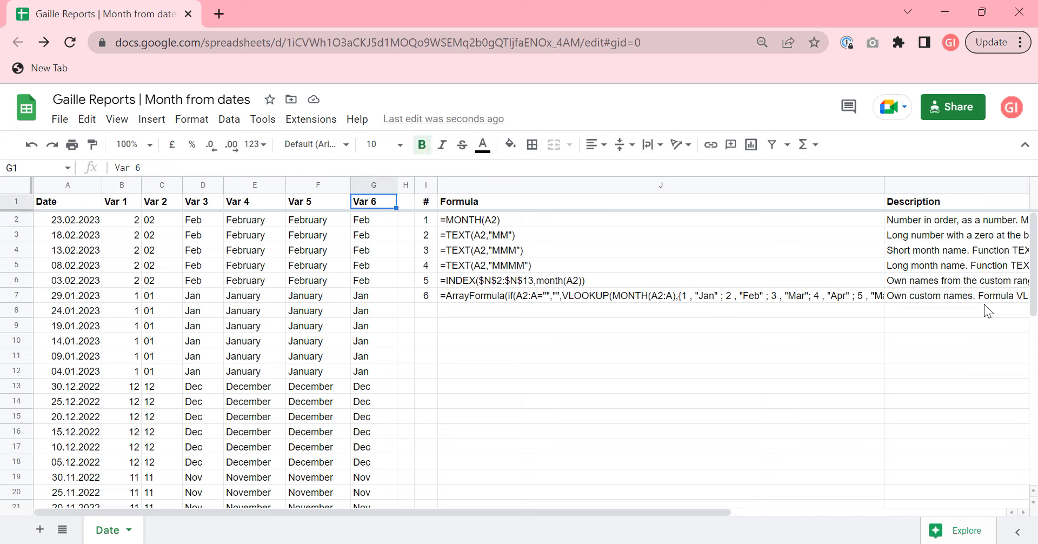
{"action": "key", "text": "Down"}
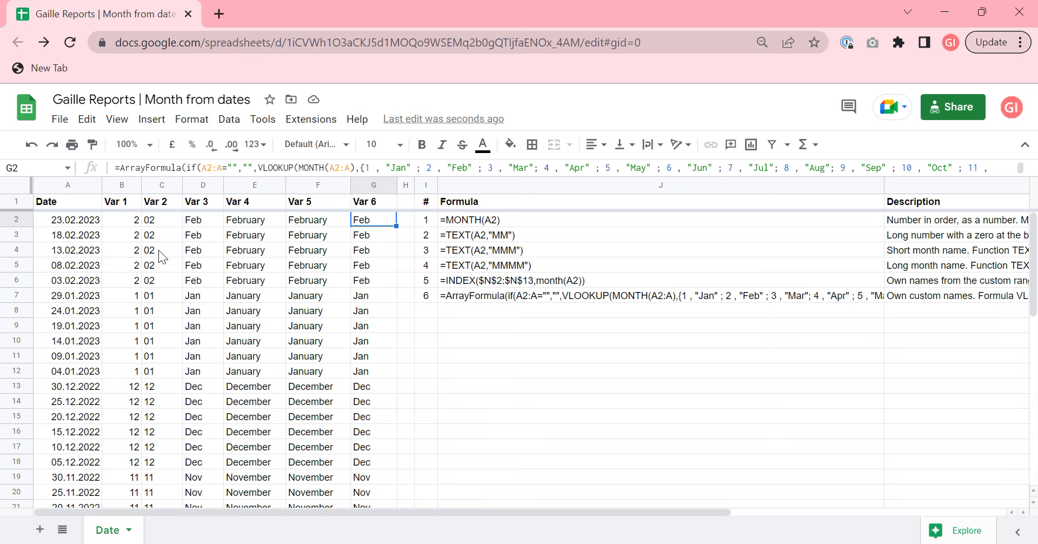
{"action": "left_click_drag", "start_coordinate": [115, 222], "coordinate": [304, 222]}
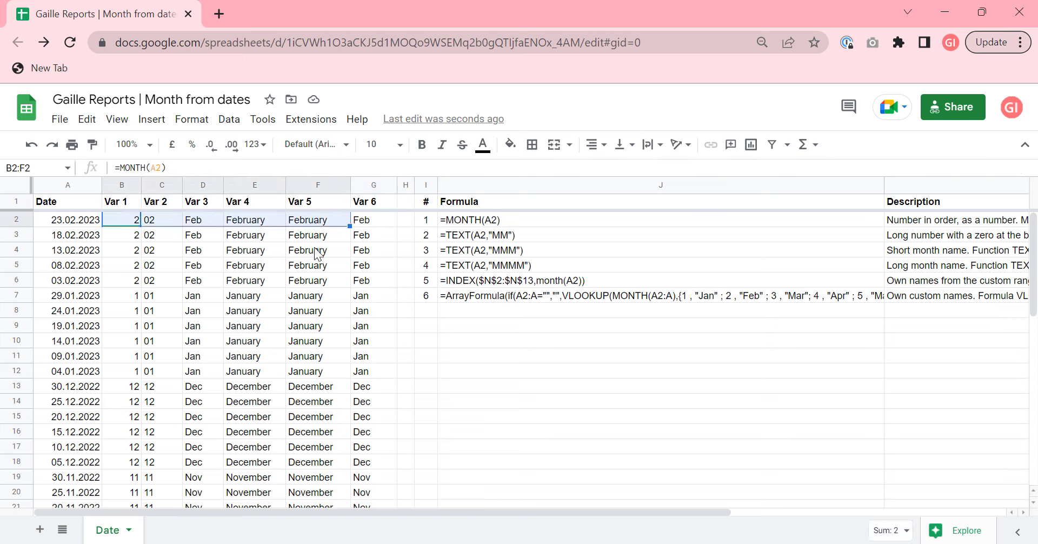
Clear cell B4 in the Var 1 column and refill it by copying the MONTH formula from B3
{"action": "left_click", "coordinate": [158, 233]}
{"action": "left_click", "coordinate": [124, 249]}
{"action": "key", "text": "Delete"}
{"action": "left_click", "coordinate": [157, 249]}
{"action": "key", "text": "Left"}
{"action": "key", "text": "Up"}
{"action": "key", "text": "ctrl+c"}
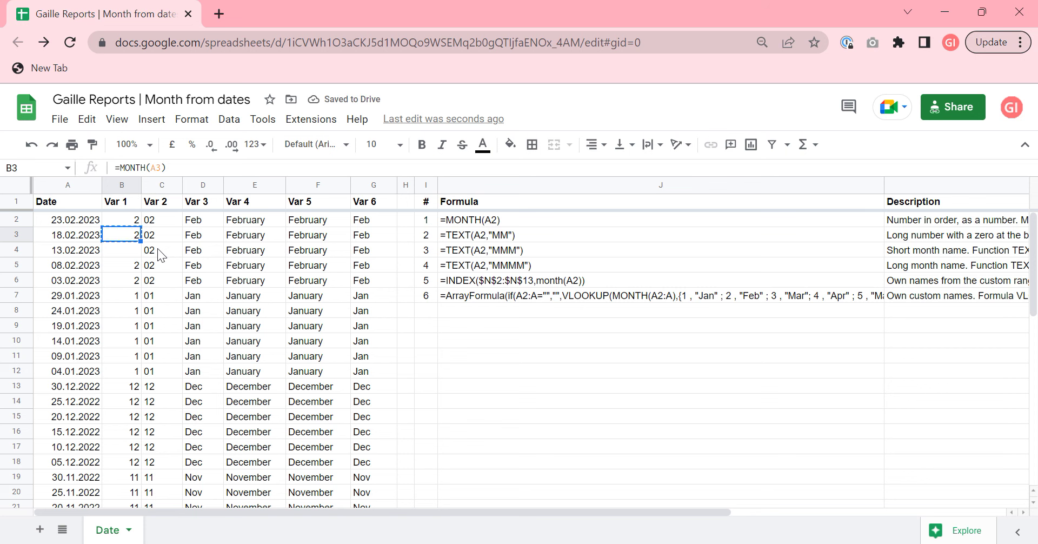
{"action": "key", "text": "Down"}
{"action": "key", "text": "ctrl+v"}
Review the MONTH formulas down the Var 1 column, and return to row 2 at the Var 6 formula in G2
{"action": "key", "text": "Up"}
{"action": "key", "text": "Down"}
{"action": "key", "text": "Down"}
{"action": "key", "text": "Down"}
{"action": "key", "text": "Down"}
{"action": "key", "text": "Down"}
{"action": "key", "text": "Down"}
{"action": "key", "text": "Down"}
{"action": "key", "text": "Down"}
{"action": "key", "text": "Down"}
{"action": "key", "text": "Down"}
{"action": "key", "text": "Down"}
{"action": "key", "text": "Down"}
{"action": "key", "text": "Down"}
{"action": "key", "text": "Down"}
{"action": "key", "text": "Down"}
{"action": "key", "text": "Down"}
{"action": "key", "text": "Down"}
{"action": "key", "text": "Down"}
{"action": "key", "text": "Down"}
{"action": "key", "text": "Down"}
{"action": "key", "text": "Up"}
{"action": "key", "text": "Up"}
{"action": "key", "text": "Up"}
{"action": "key", "text": "Up"}
{"action": "key", "text": "Up"}
{"action": "key", "text": "Up"}
{"action": "key", "text": "Up"}
{"action": "key", "text": "Up"}
{"action": "key", "text": "Up"}
{"action": "key", "text": "Up"}
{"action": "key", "text": "Up"}
{"action": "key", "text": "Up"}
{"action": "key", "text": "Up"}
{"action": "key", "text": "Up"}
{"action": "key", "text": "Up"}
{"action": "key", "text": "Up"}
{"action": "key", "text": "Up"}
{"action": "key", "text": "Up"}
{"action": "key", "text": "Up"}
{"action": "key", "text": "Up"}
{"action": "key", "text": "Up"}
{"action": "key", "text": "Up"}
{"action": "key", "text": "Right"}
{"action": "key", "text": "Right"}
{"action": "key", "text": "Right"}
{"action": "key", "text": "Right"}
{"action": "key", "text": "Right"}
{"action": "key", "text": "Down"}
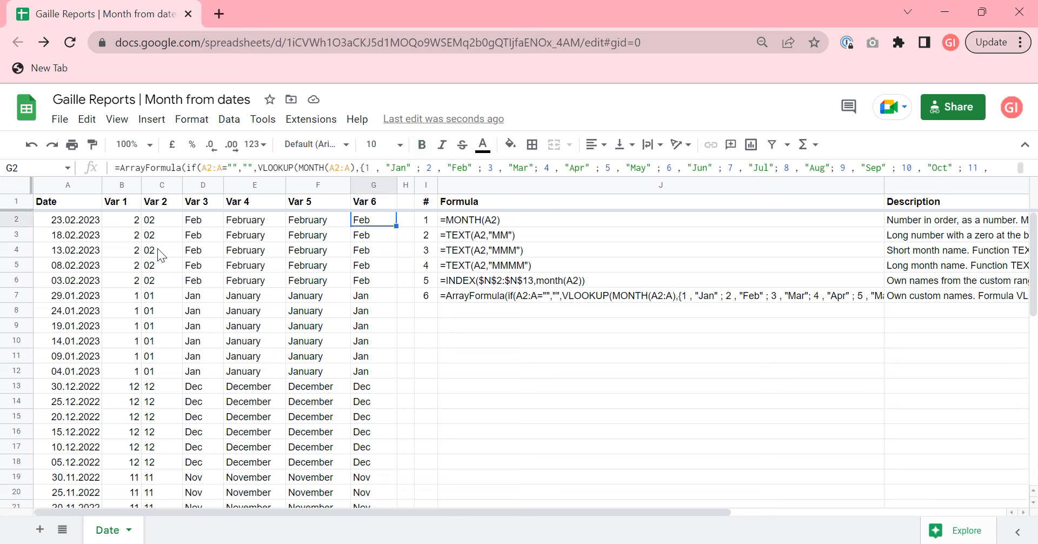
Inspect row 2 and the Var 6 cells below G2 that the ArrayFormula fills, and return to G2
{"action": "left_click", "coordinate": [13, 220]}
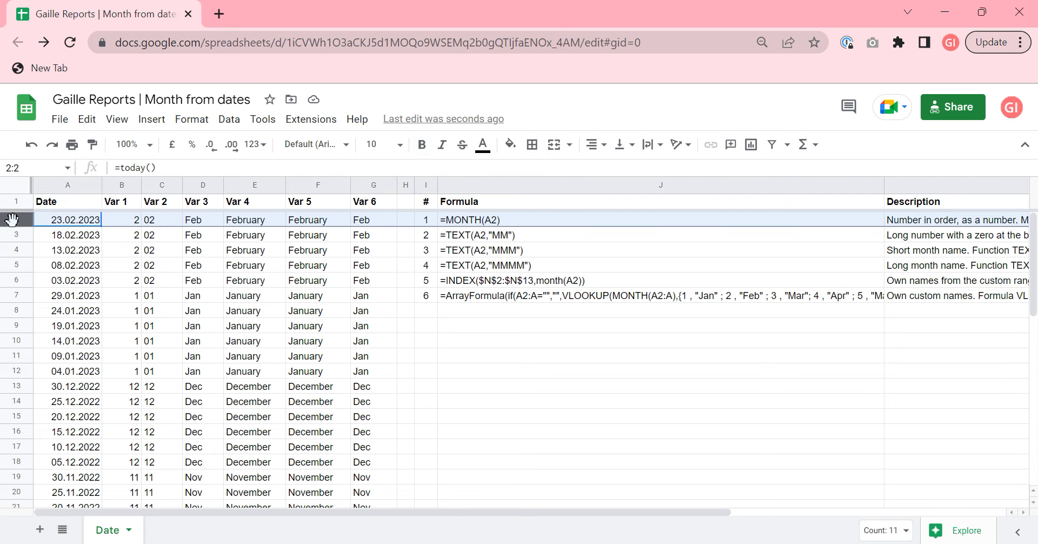
{"action": "left_click", "coordinate": [356, 238]}
{"action": "left_click_drag", "start_coordinate": [359, 261], "coordinate": [352, 360]}
{"action": "left_click", "coordinate": [352, 360]}
{"action": "left_click", "coordinate": [371, 220]}
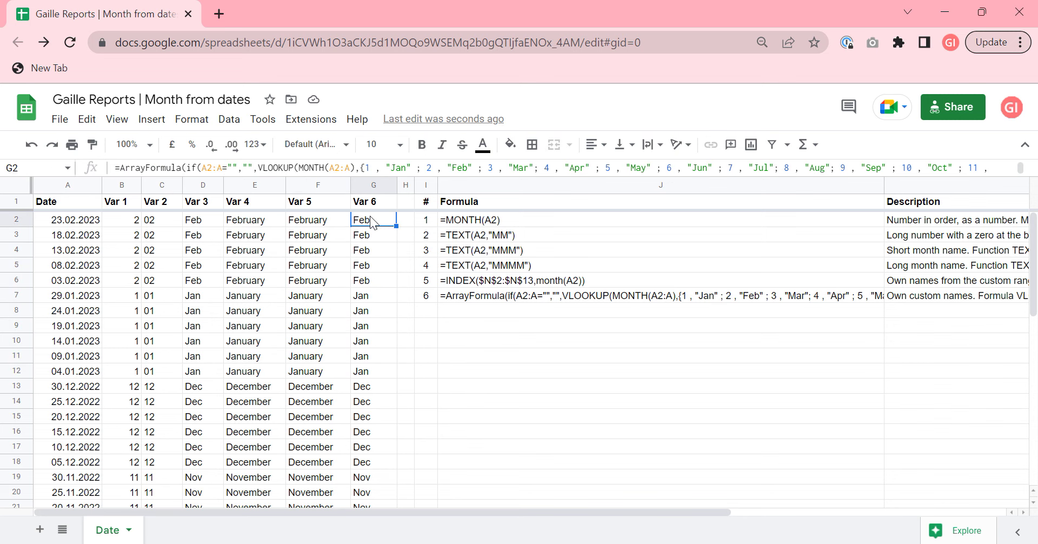
Enlarge the formula bar and examine the A2:A="" condition and the VLOOKUP part of G2's formula without changing it
{"action": "left_click_drag", "start_coordinate": [450, 175], "coordinate": [446, 221]}
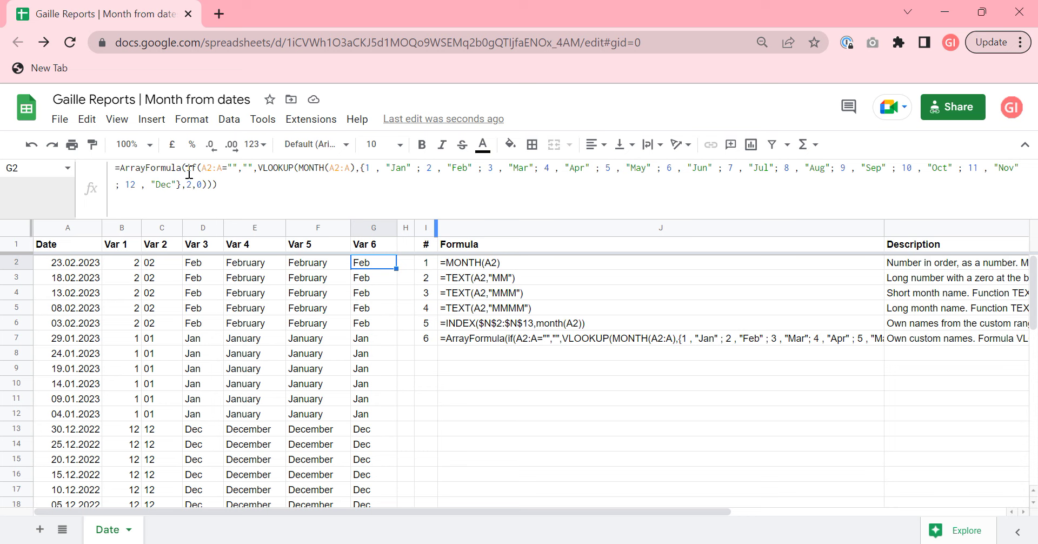
{"action": "left_click_drag", "start_coordinate": [207, 169], "coordinate": [225, 169]}
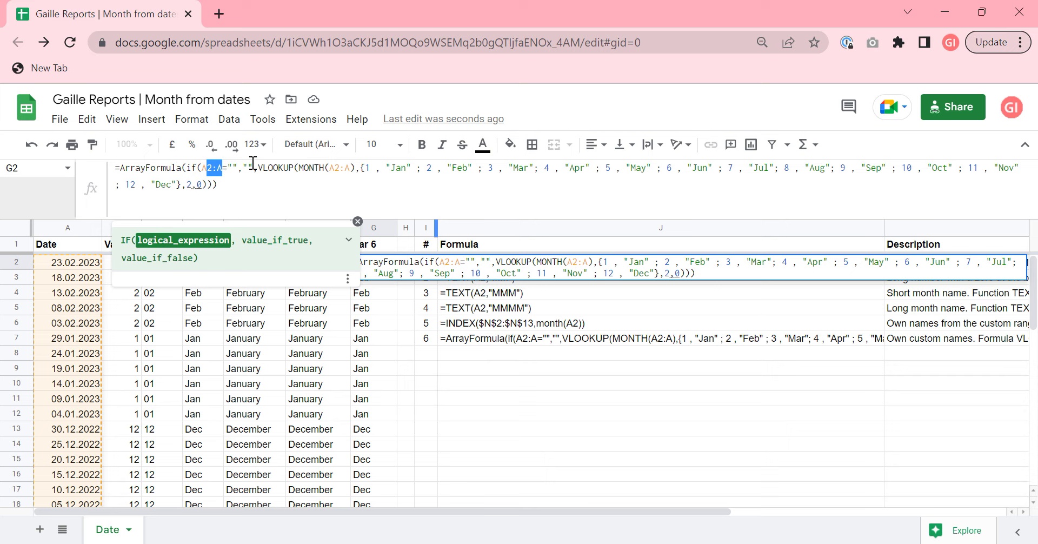
{"action": "key", "text": "Escape"}
{"action": "left_click_drag", "start_coordinate": [261, 170], "coordinate": [288, 169]}
{"action": "left_click", "coordinate": [302, 167]}
{"action": "key", "text": "Escape"}
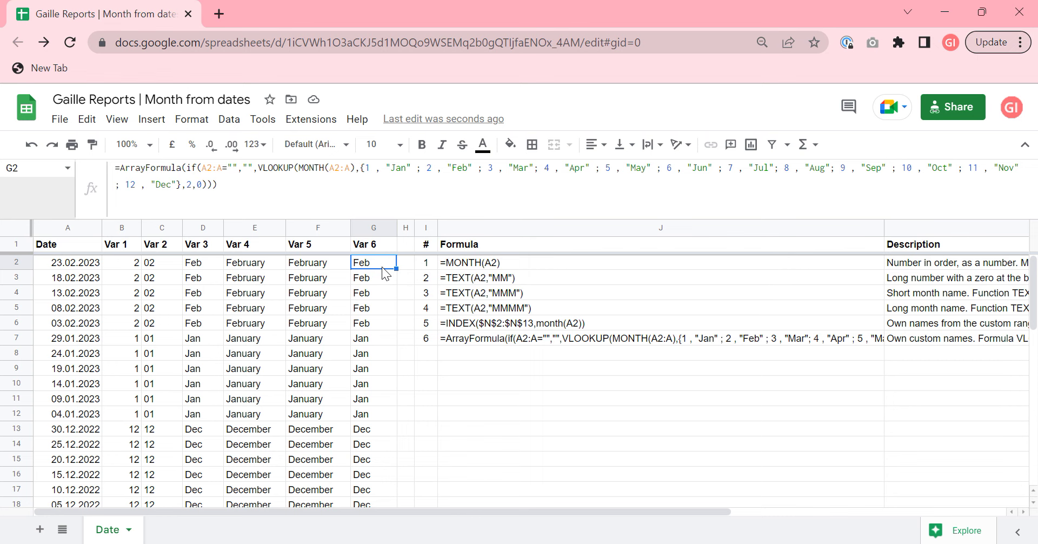
Compare the Var 5 range in column N with the month array in G2's VLOOKUP, and examine its MONTH(A2:A) search key
{"action": "left_click_drag", "start_coordinate": [621, 512], "coordinate": [897, 512]}
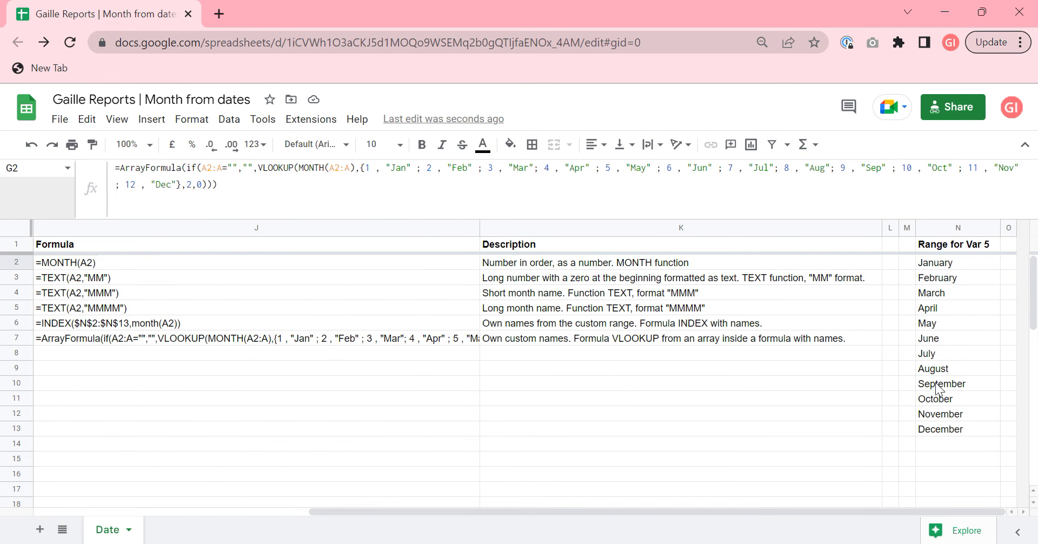
{"action": "left_click_drag", "start_coordinate": [936, 512], "coordinate": [537, 532]}
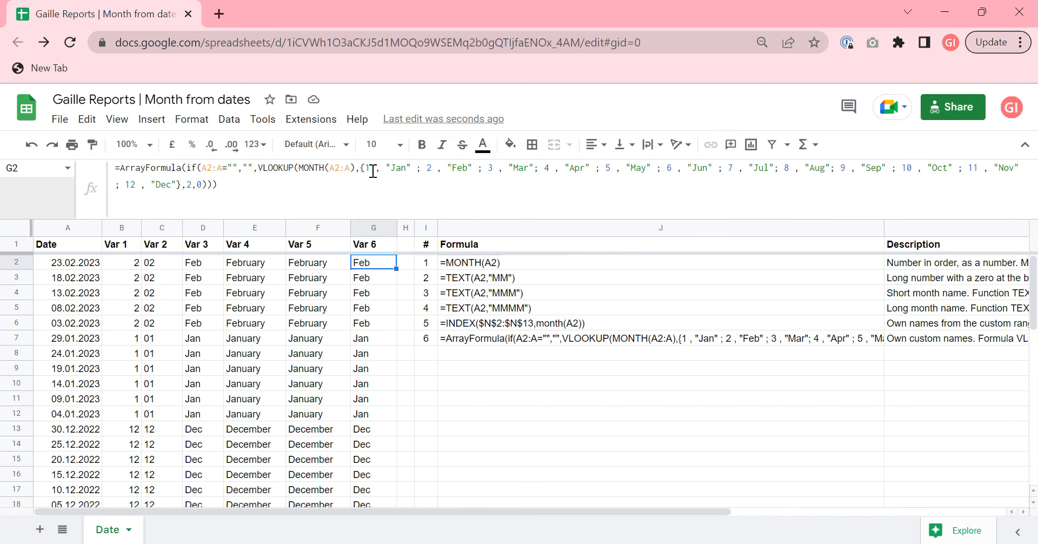
{"action": "left_click_drag", "start_coordinate": [373, 171], "coordinate": [962, 160]}
{"action": "left_click", "coordinate": [463, 189]}
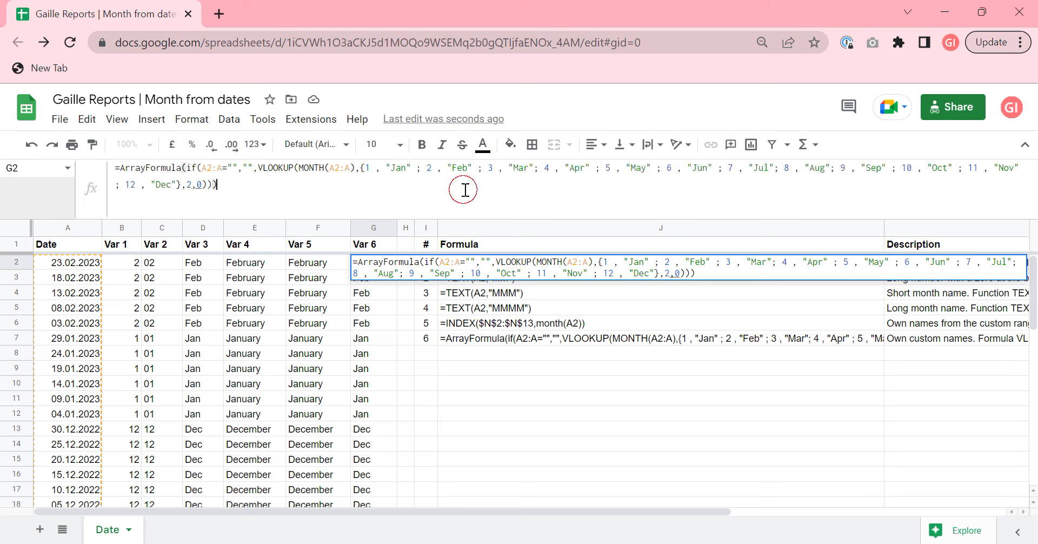
{"action": "left_click", "coordinate": [360, 168]}
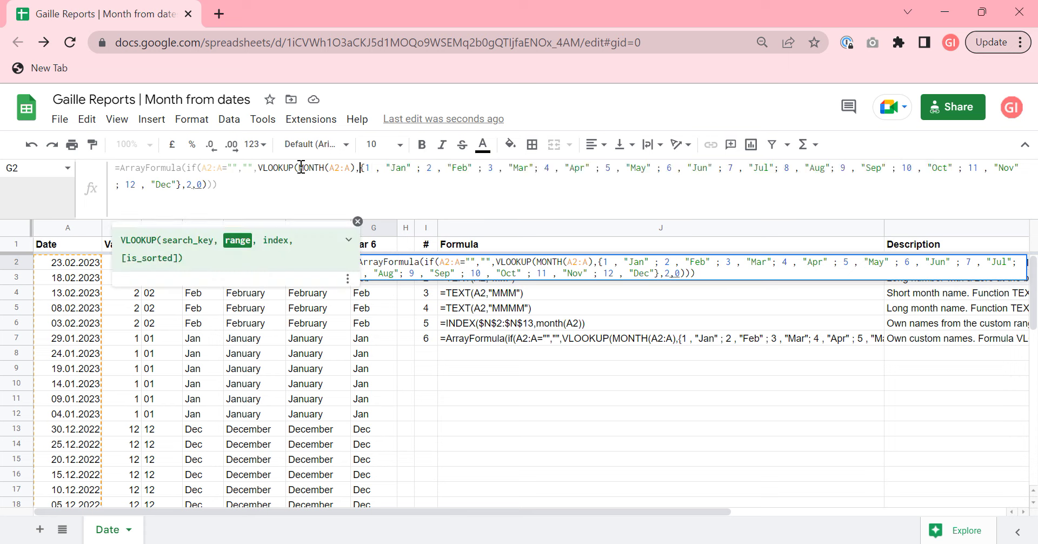
{"action": "left_click_drag", "start_coordinate": [303, 168], "coordinate": [350, 168]}
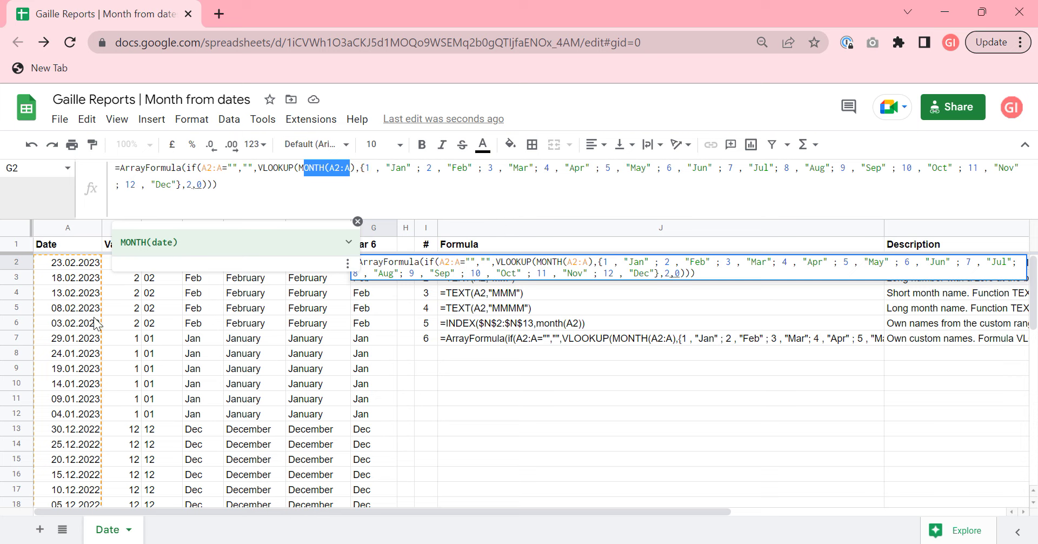
{"action": "left_click", "coordinate": [366, 167]}
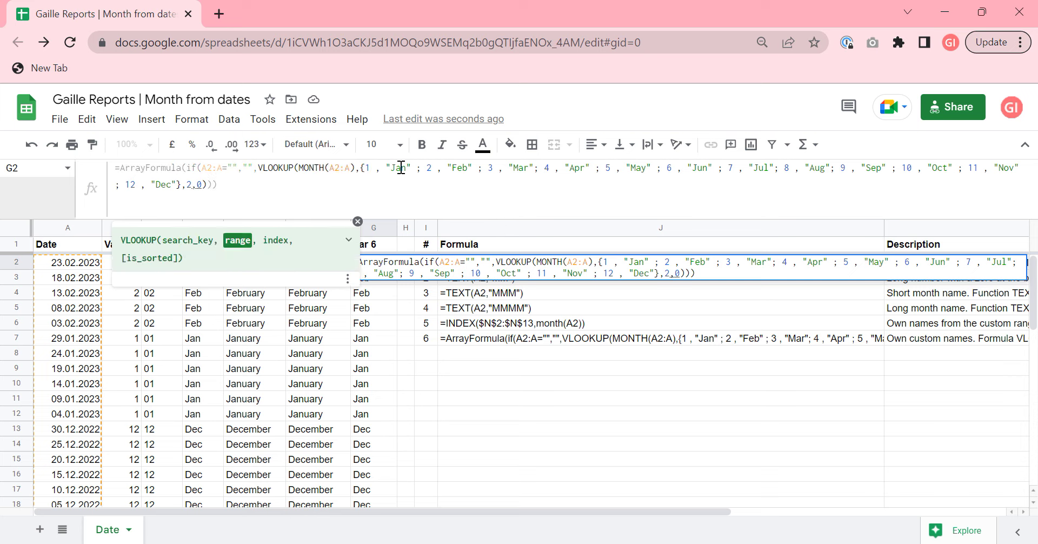
Change the second month name in G2's VLOOKUP array to "Feb Carnival" and widen column G to fit it
{"action": "left_click", "coordinate": [467, 168]}
{"action": "type", "text": "Carnival"}
{"action": "key", "text": "Return"}
{"action": "key", "text": "Up"}
{"action": "left_click_drag", "start_coordinate": [396, 229], "coordinate": [433, 229]}
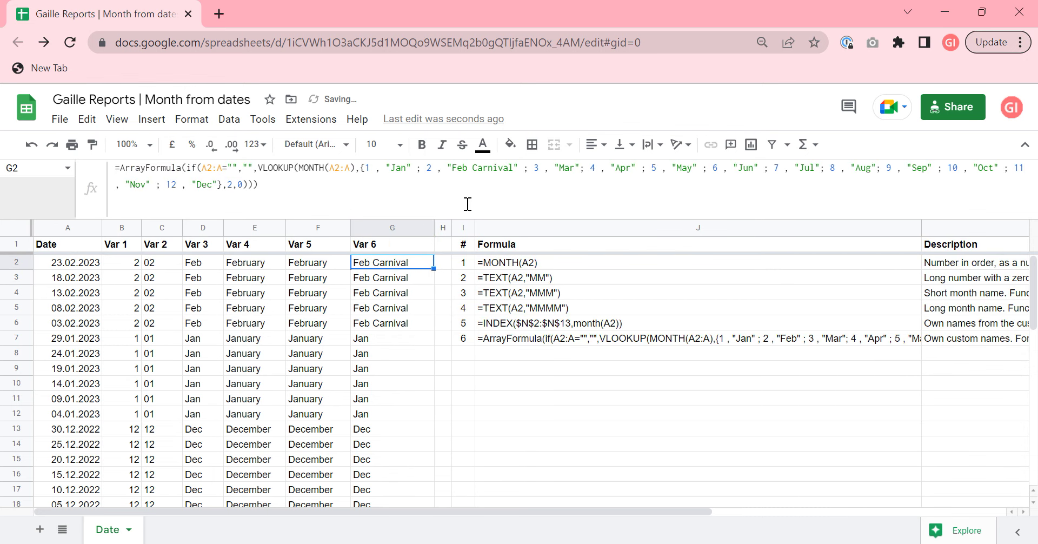
Restore the second month name in G2's VLOOKUP array to "Feb"
{"action": "left_click", "coordinate": [508, 168]}
{"action": "key", "text": "BackSpace"}
{"action": "key", "text": "BackSpace"}
{"action": "key", "text": "BackSpace"}
{"action": "key", "text": "BackSpace"}
{"action": "key", "text": "BackSpace"}
{"action": "key", "text": "BackSpace"}
{"action": "key", "text": "BackSpace"}
{"action": "key", "text": "BackSpace"}
{"action": "key", "text": "BackSpace"}
{"action": "key", "text": "Return"}
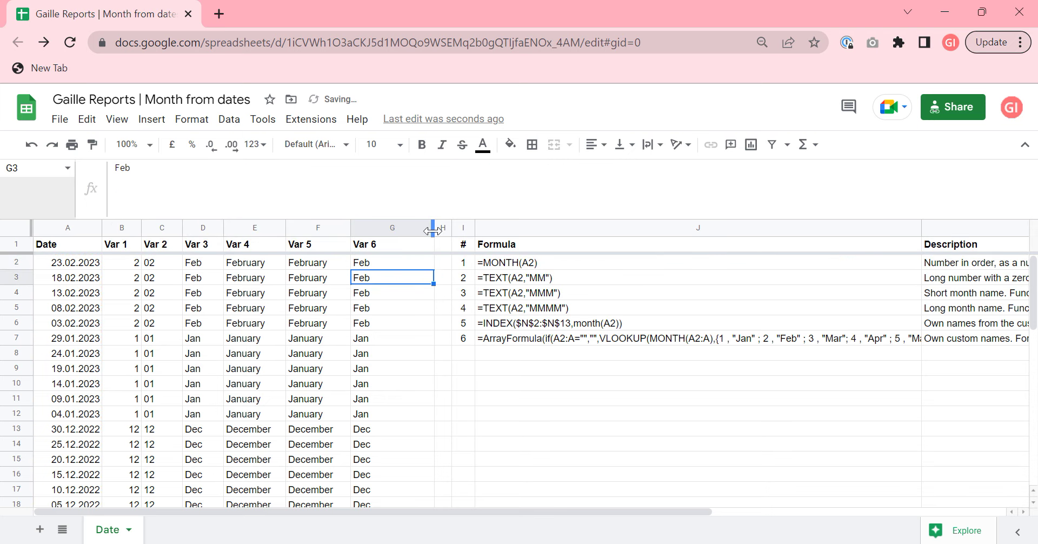
Narrow column G back to its earlier width, reduce the formula bar to one line, and select cell E4
{"action": "left_click", "coordinate": [438, 227]}
{"action": "left_click_drag", "start_coordinate": [434, 227], "coordinate": [395, 230]}
{"action": "left_click", "coordinate": [391, 278]}
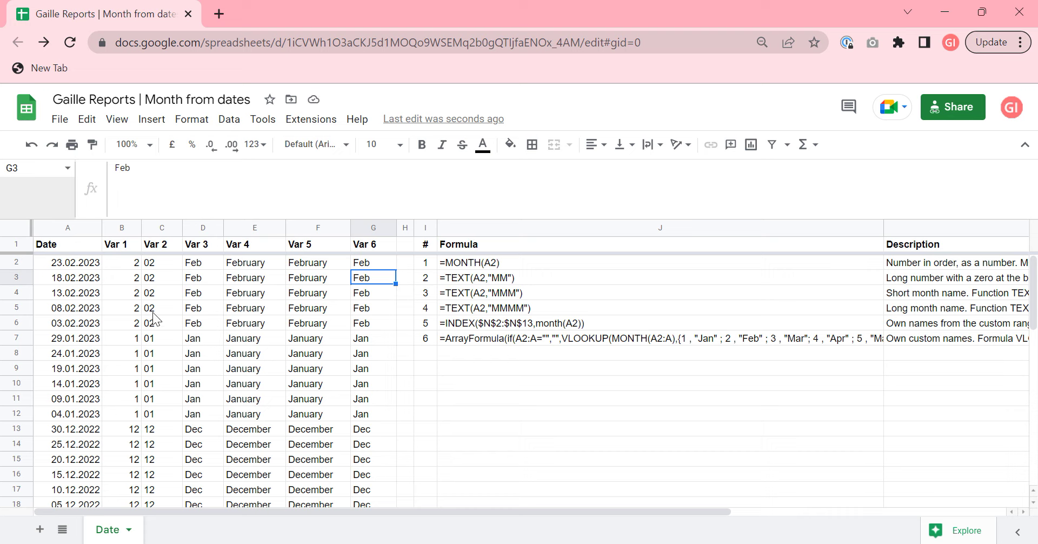
{"action": "left_click_drag", "start_coordinate": [272, 217], "coordinate": [298, 144]}
{"action": "left_click", "coordinate": [277, 252]}
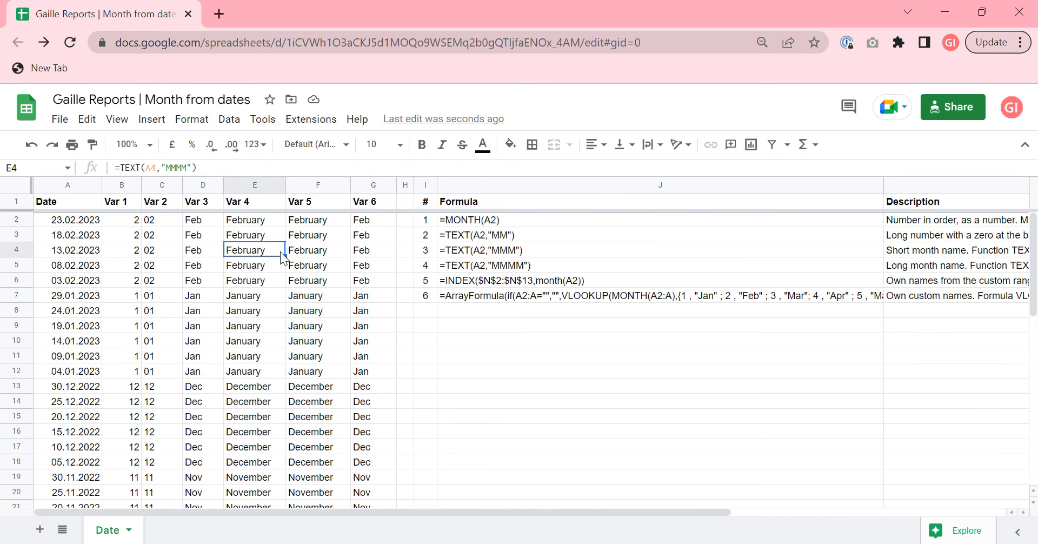